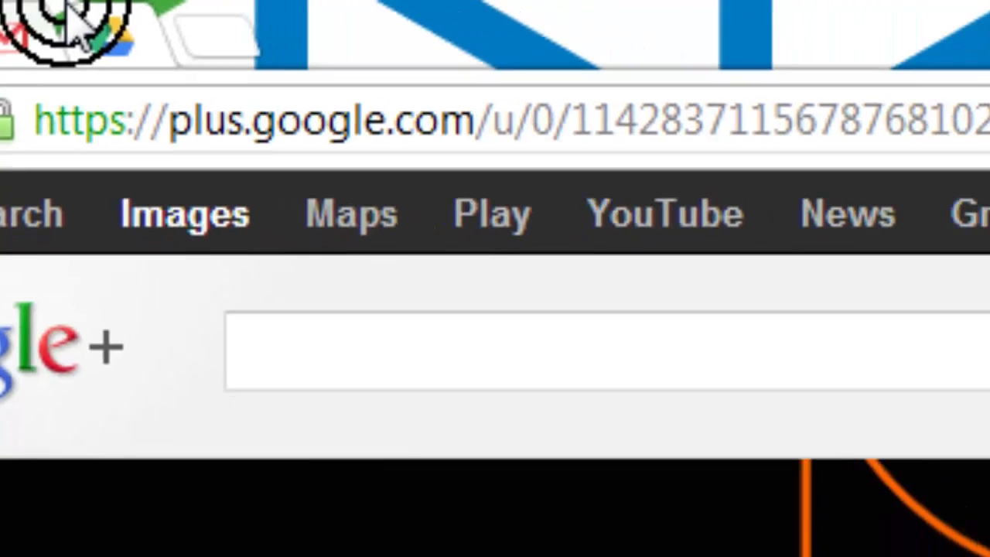
Step: Look through the open Gmail and Google Drive pages, ending on the Google+ profile
{"action": "left_click", "coordinate": [17, 46]}
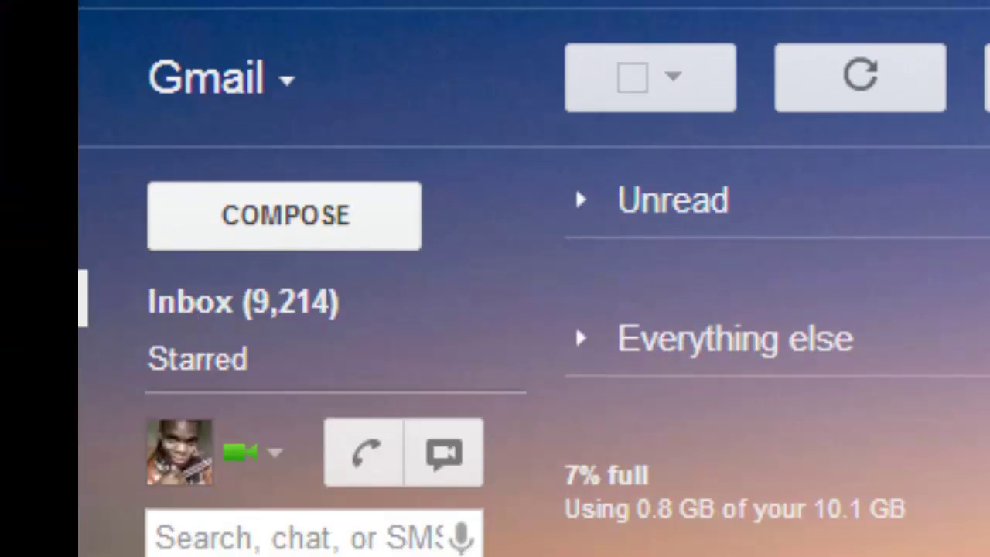
{"action": "left_click", "coordinate": [114, 12]}
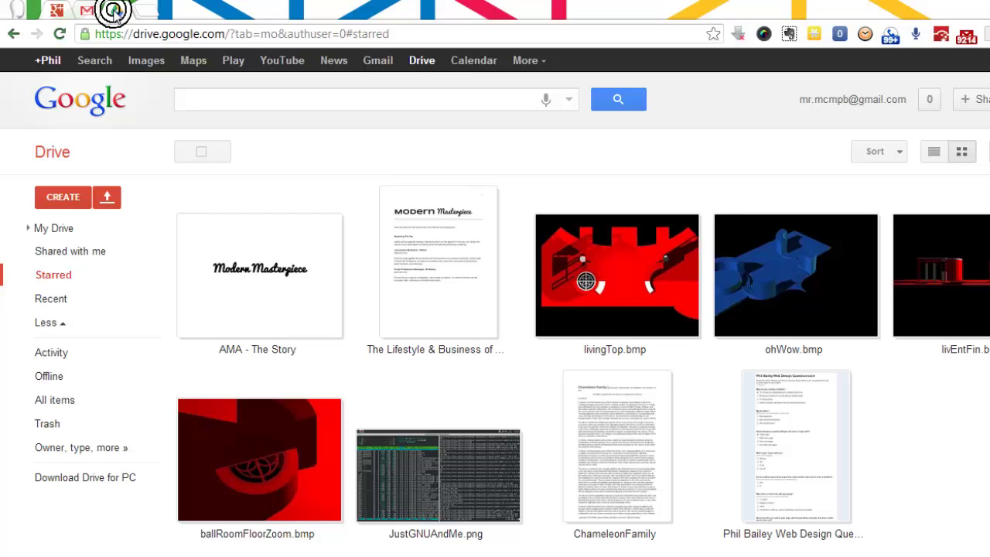
{"action": "left_click", "coordinate": [59, 12]}
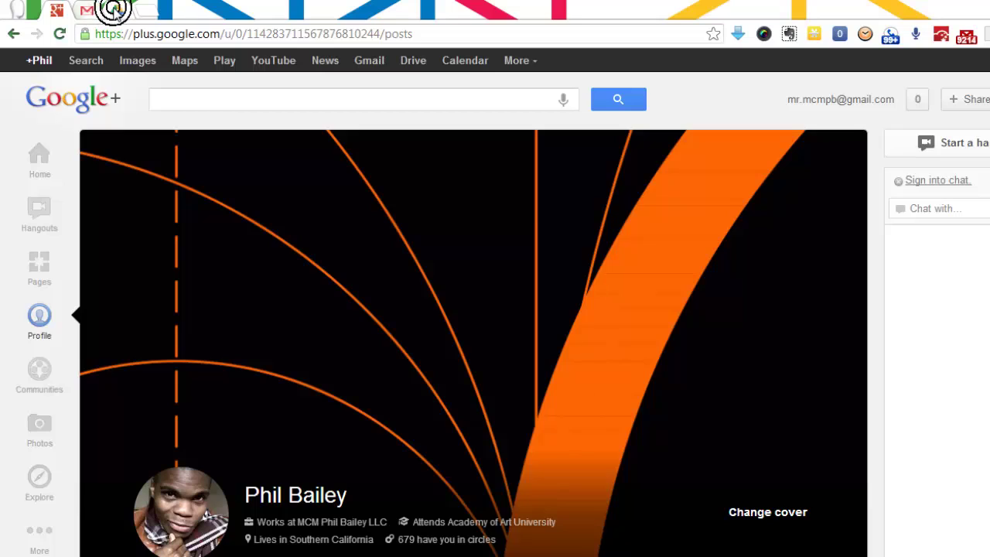
Step: Switch to Google Drive and create a new text document
{"action": "left_click", "coordinate": [112, 11]}
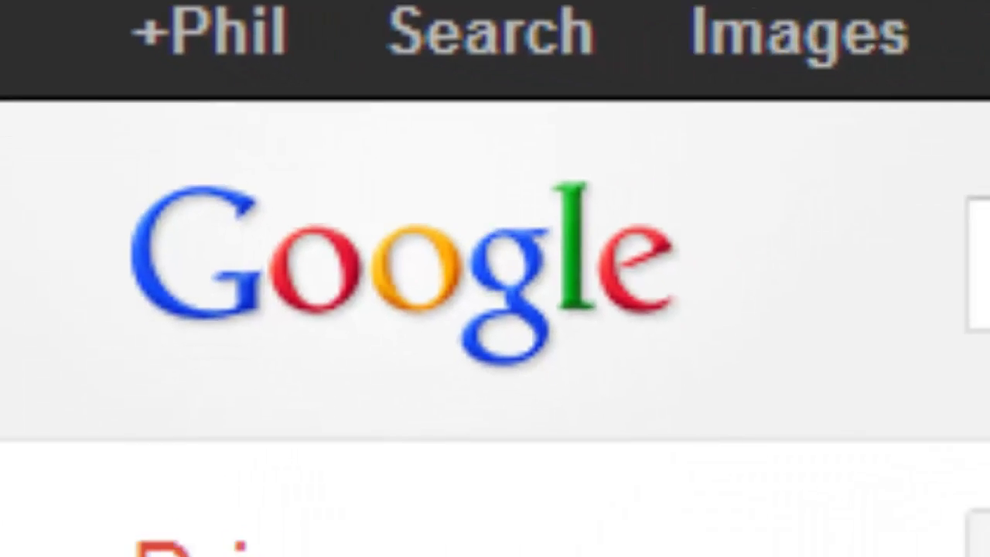
{"action": "left_click", "coordinate": [144, 364]}
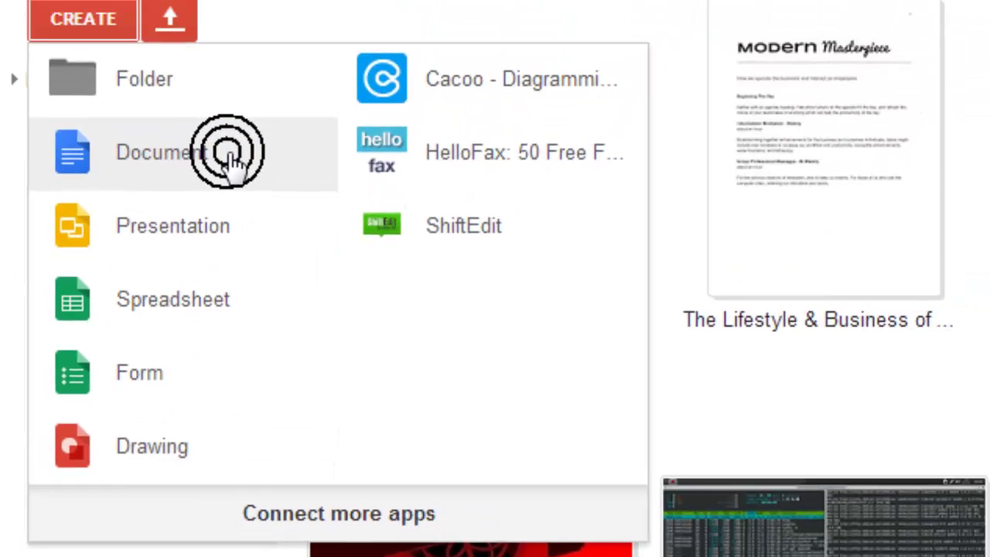
{"action": "left_click", "coordinate": [228, 155]}
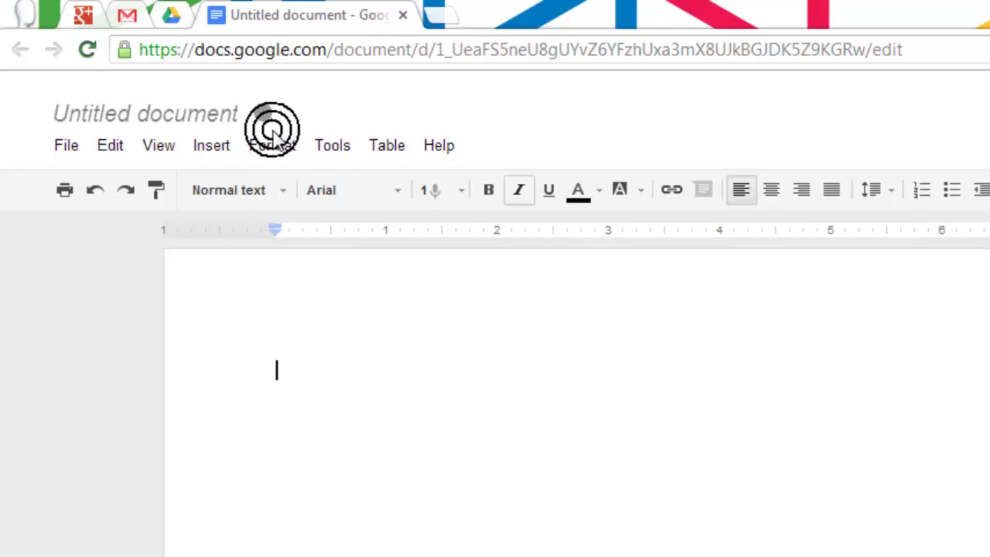
Step: Rename the untitled document as "IAD 161 Final"
{"action": "left_click", "coordinate": [207, 116]}
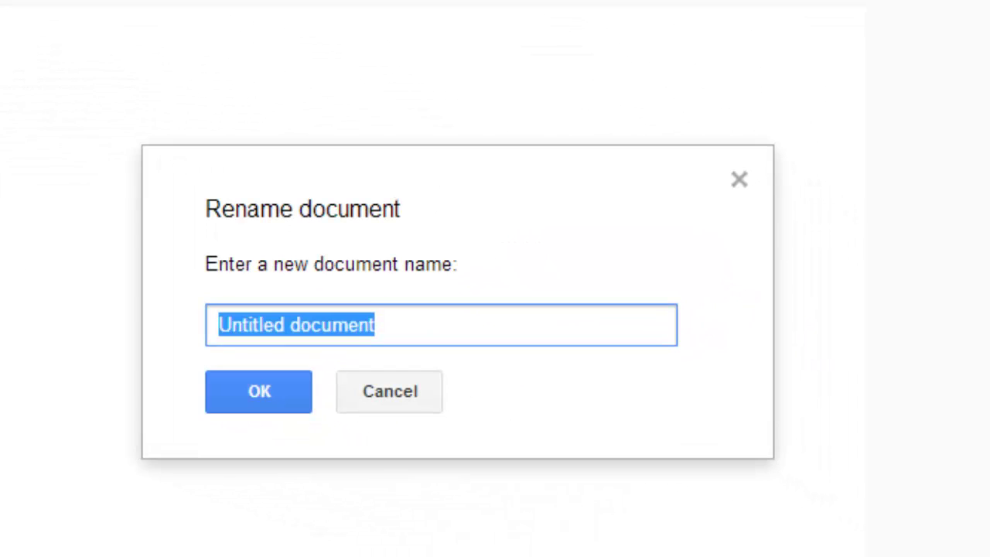
{"action": "type", "text": "IAD 161 "}
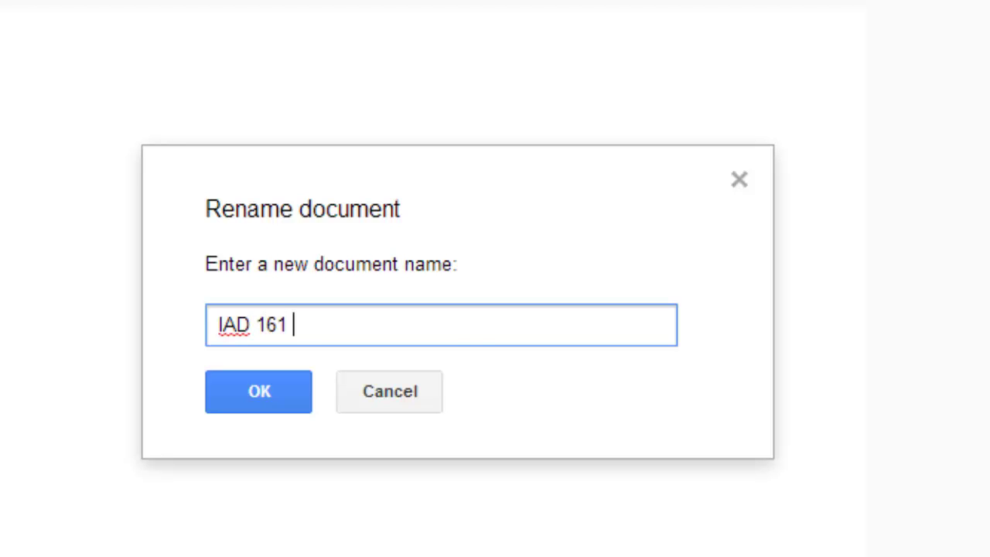
{"action": "type", "text": "Fina"}
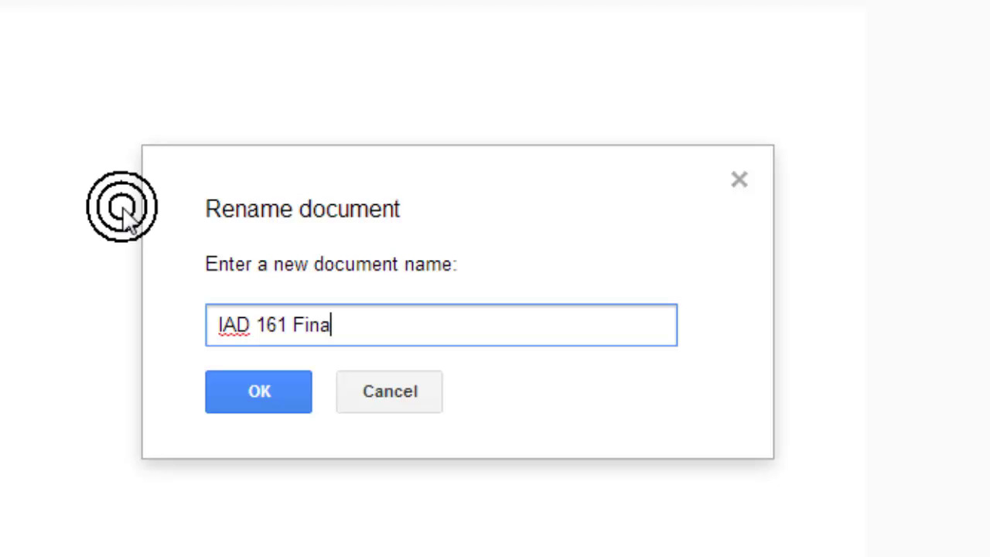
{"action": "type", "text": "l"}
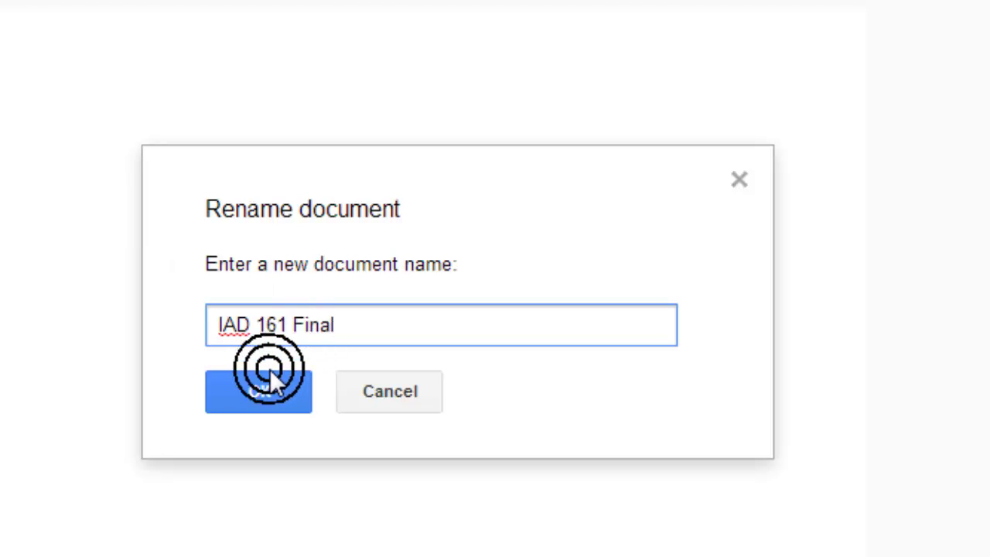
{"action": "left_click", "coordinate": [268, 396]}
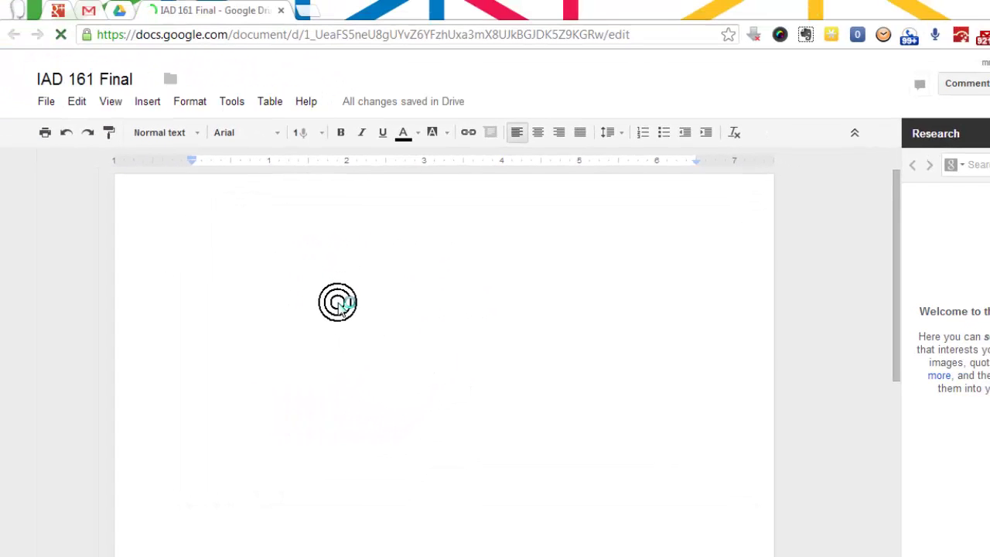
Step: Enter the author's full name on the first line of the document
{"action": "left_click", "coordinate": [346, 277]}
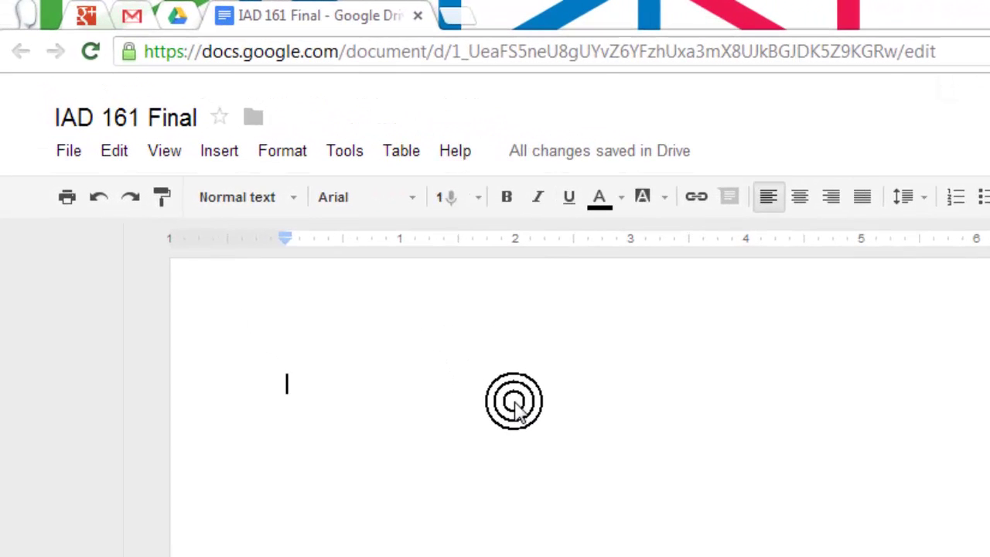
{"action": "type", "text": "Phil."}
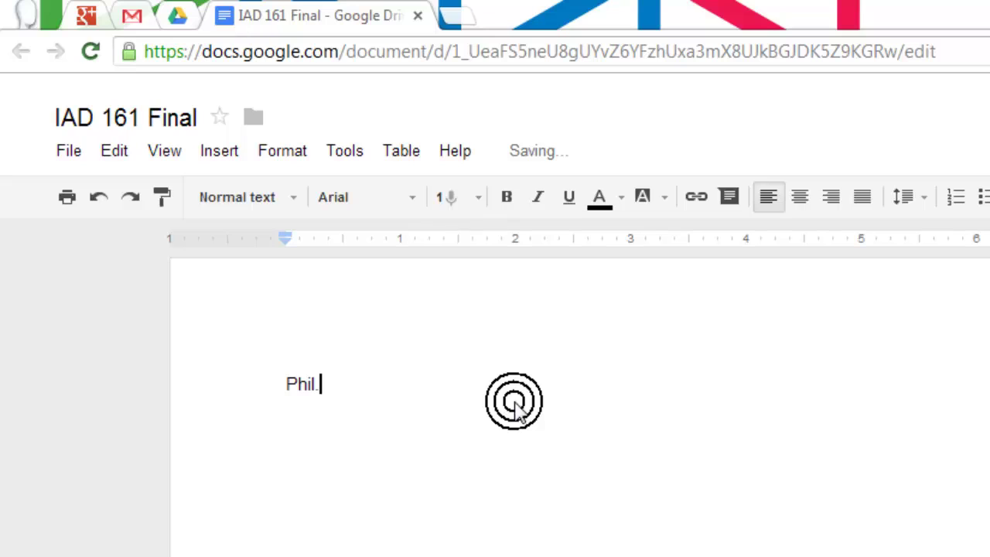
{"action": "key", "text": "BackSpace"}
{"action": "type", "text": "Bailey"}
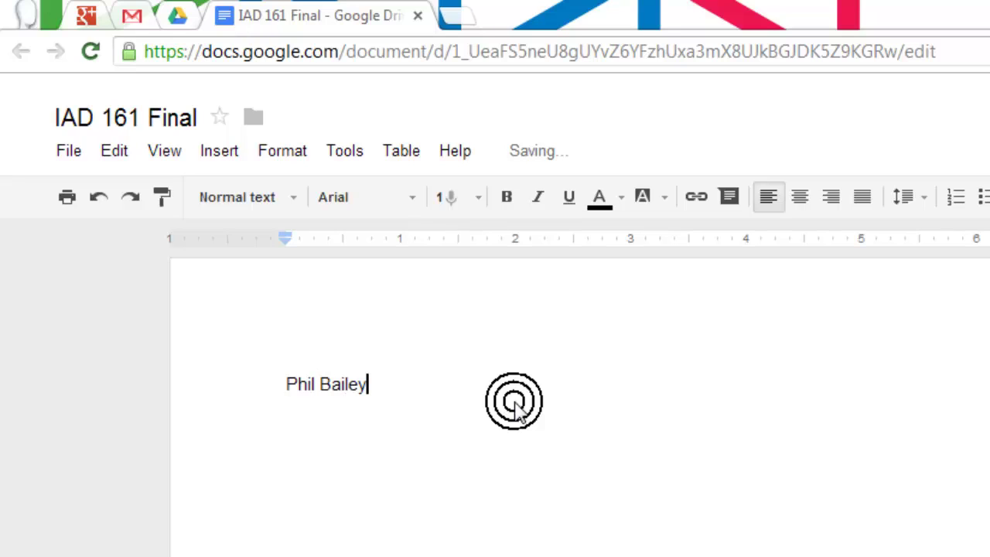
Step: Add the title "A Study of Sacred Geometry" below the author's name, followed by a blank line
{"action": "key", "text": "Return"}
{"action": "type", "text": "A Study of "}
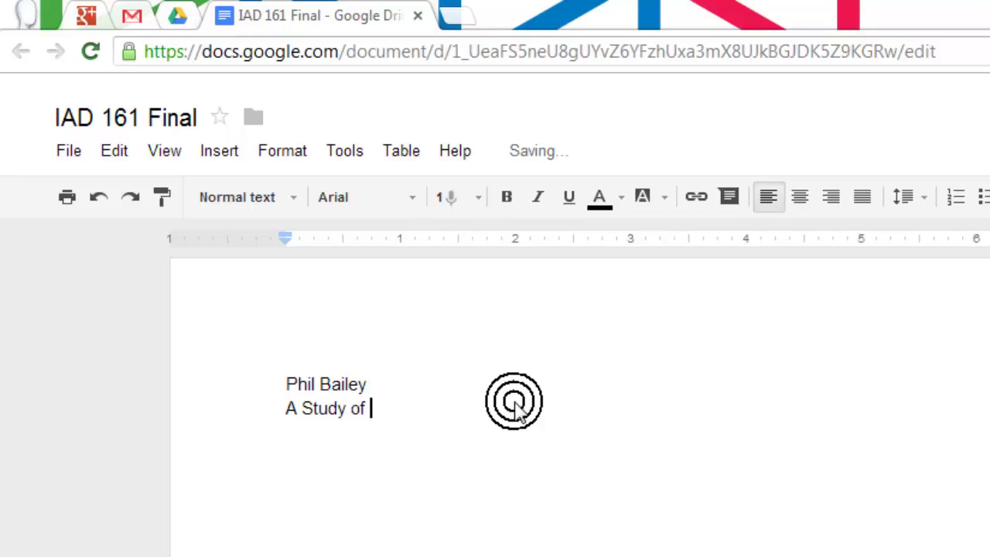
{"action": "type", "text": "S"}
{"action": "type", "text": "acred Ge"}
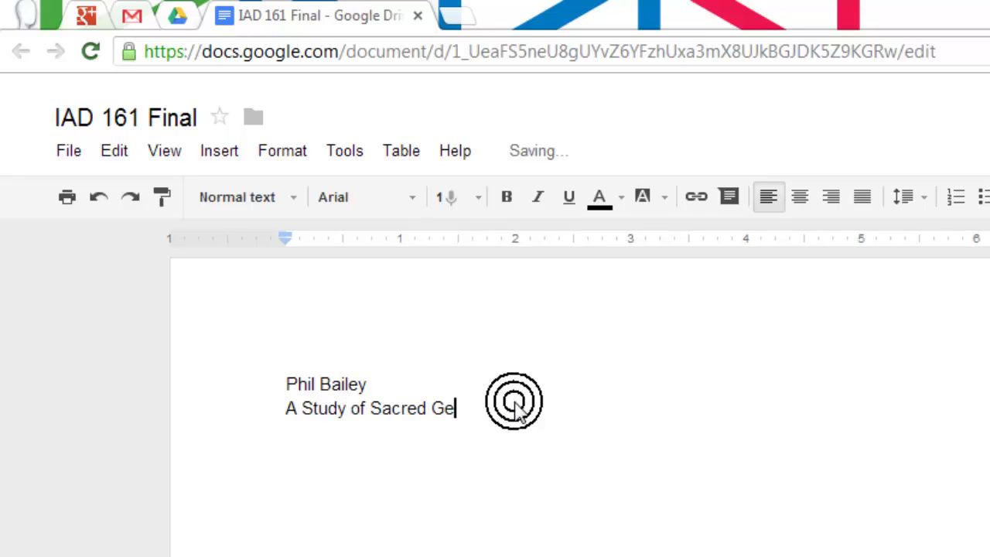
{"action": "type", "text": "ometry"}
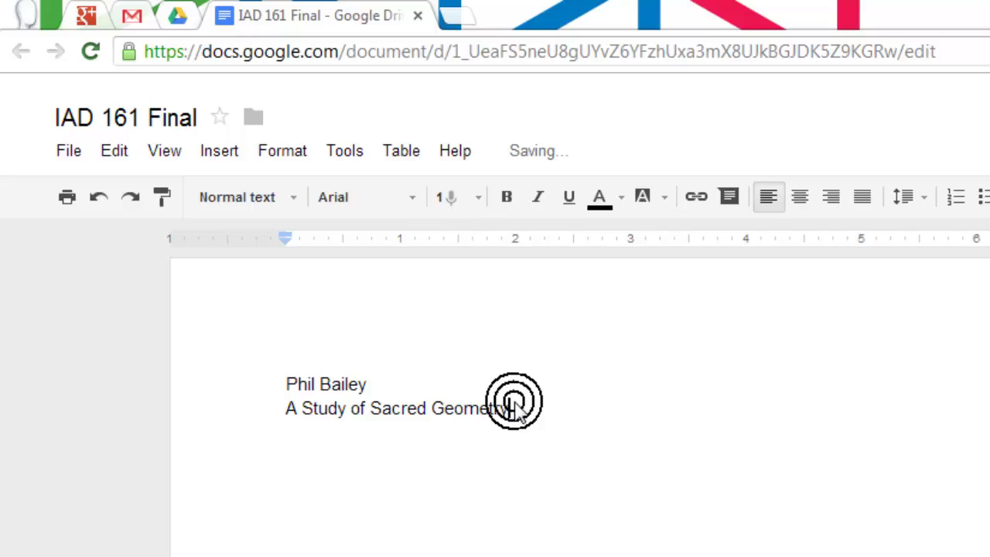
{"action": "key", "text": "Return"}
{"action": "key", "text": "Return"}
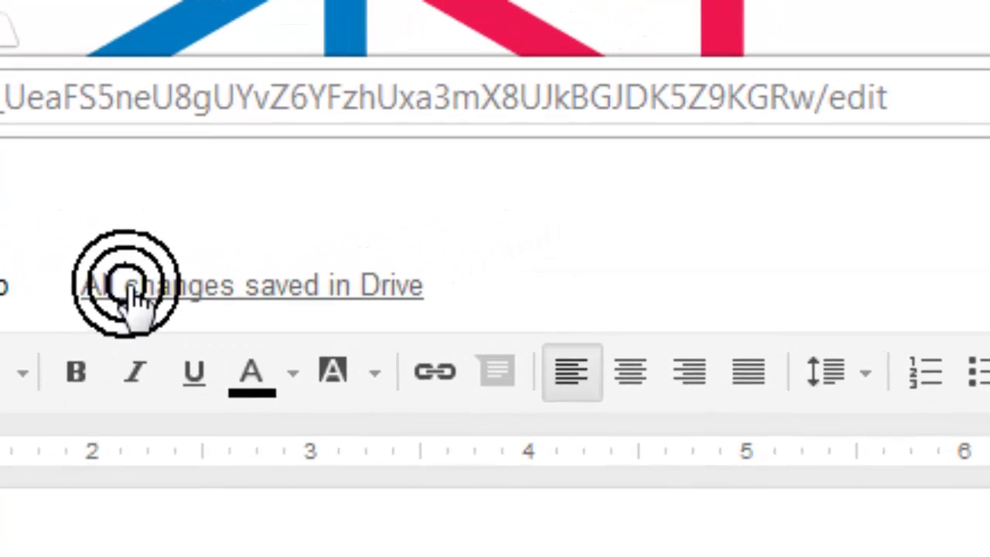
Step: Switch to Evernote and copy the goal paragraph beginning "my goal was to explore sacred geometry" from the IAD 161 - OL2 note
{"action": "mouse_move", "coordinate": [607, 153]}
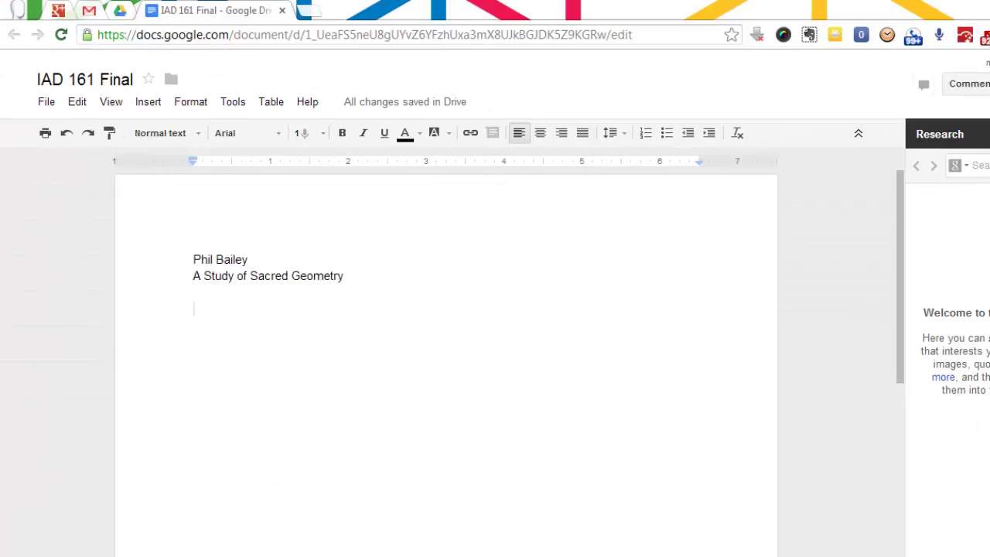
{"action": "left_click", "coordinate": [271, 503]}
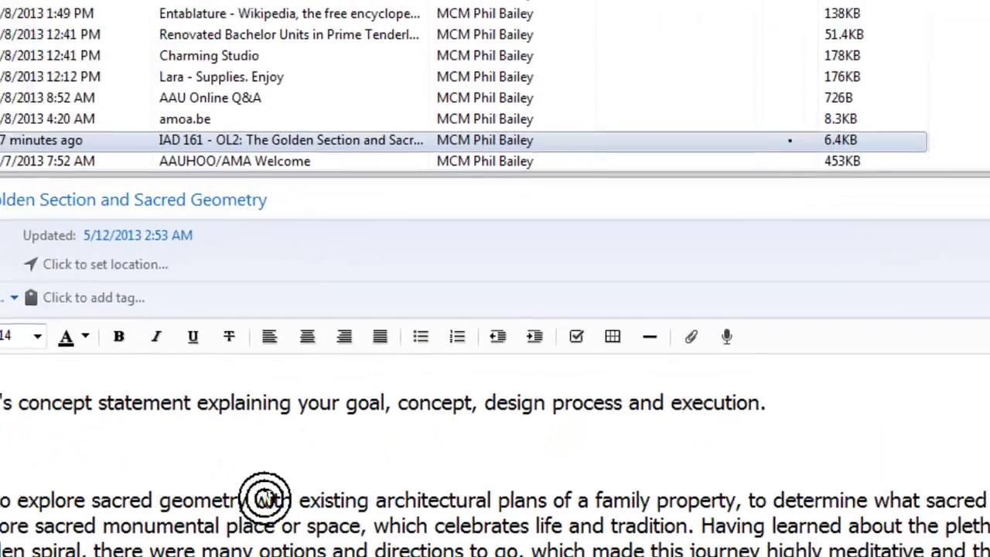
{"action": "scroll", "coordinate": [495, 433], "scroll_direction": "down", "scroll_amount": 8}
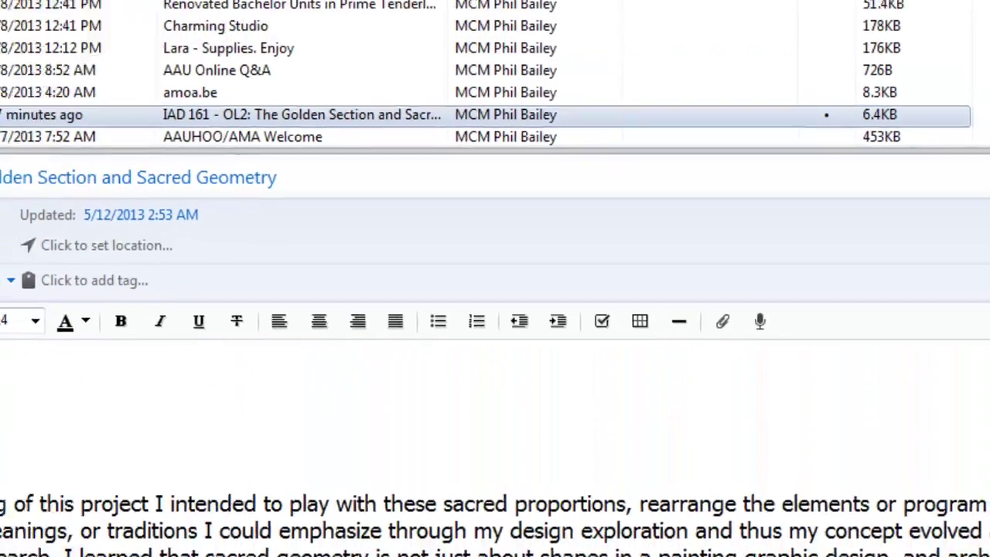
{"action": "scroll", "coordinate": [495, 464], "scroll_direction": "down", "scroll_amount": 10}
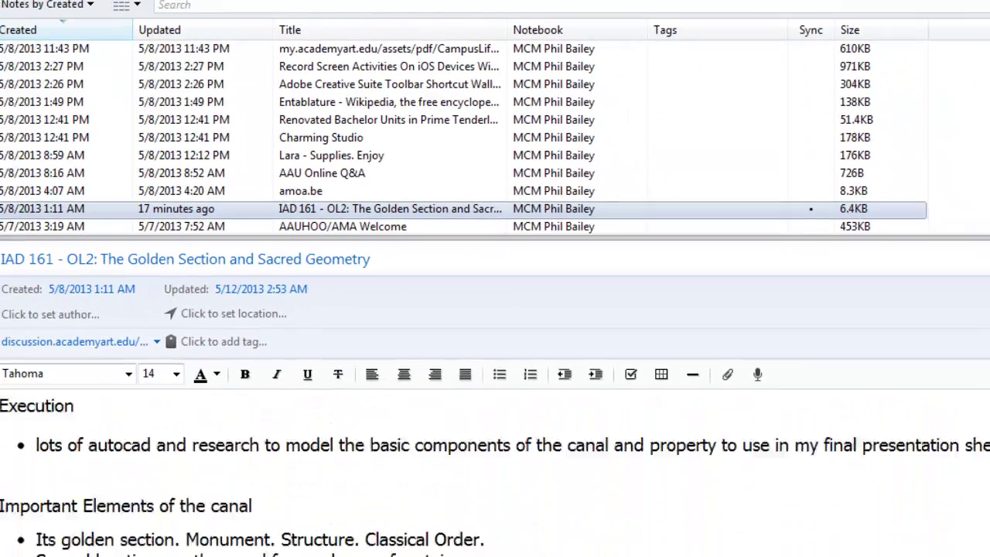
{"action": "scroll", "coordinate": [495, 464], "scroll_direction": "up", "scroll_amount": 10}
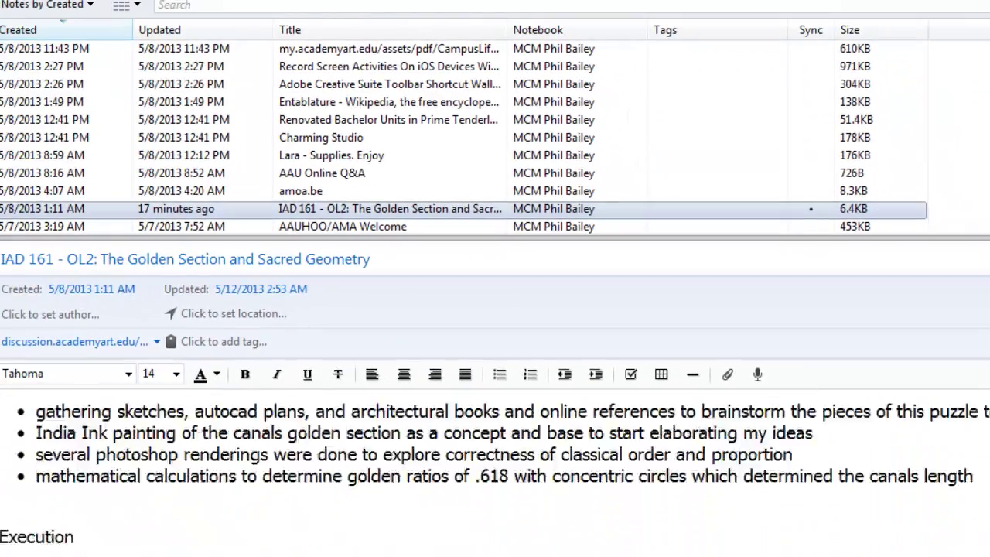
{"action": "scroll", "coordinate": [495, 472], "scroll_direction": "up", "scroll_amount": 8}
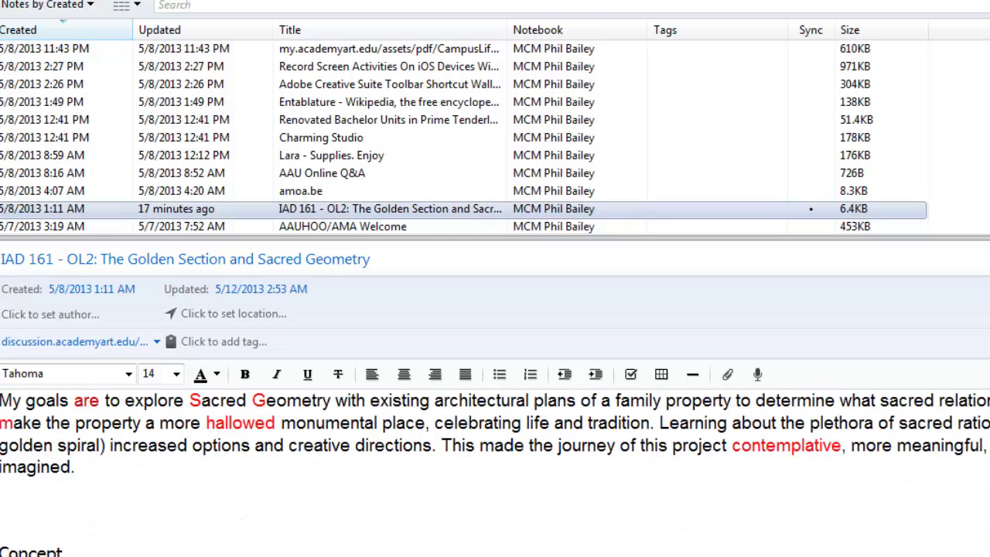
{"action": "scroll", "coordinate": [495, 472], "scroll_direction": "up", "scroll_amount": 1}
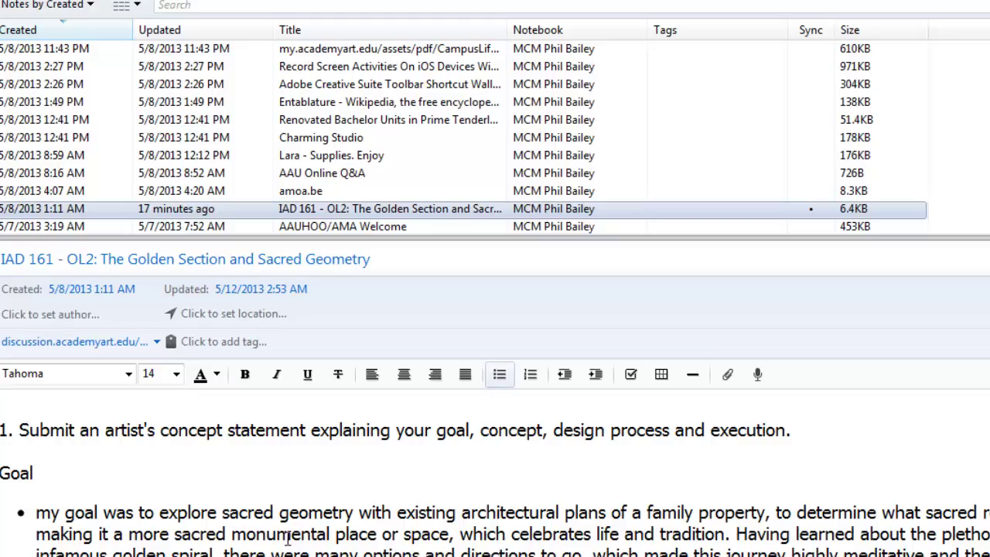
{"action": "triple_click", "coordinate": [402, 553]}
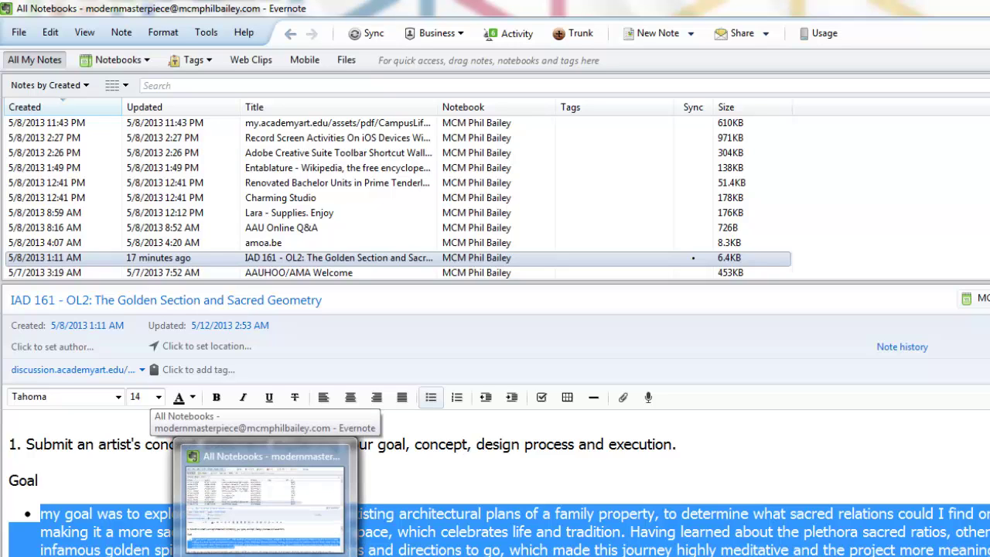
Step: Switch back to Google Docs and paste the copied goal paragraph below the title, leaving a blank line between them
{"action": "left_click", "coordinate": [265, 556]}
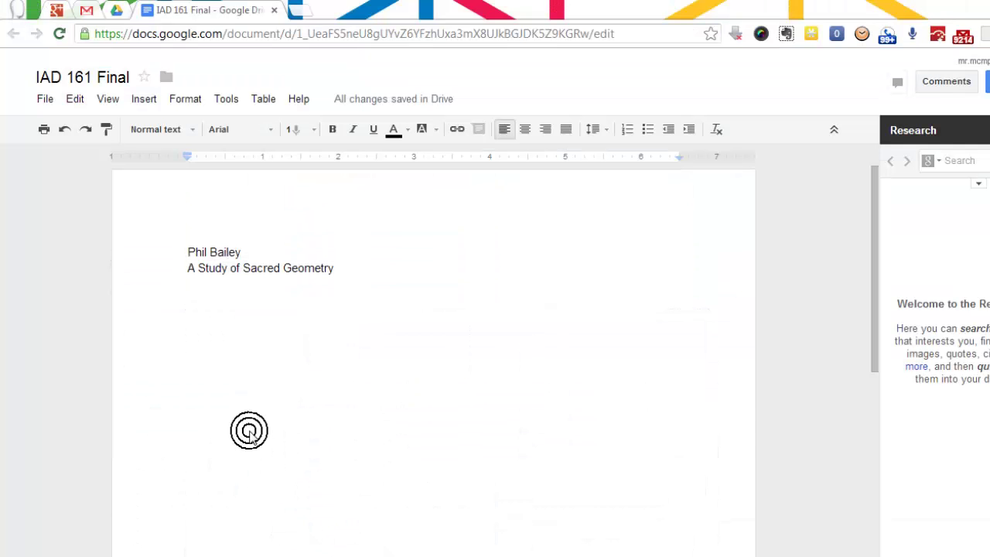
{"action": "left_click", "coordinate": [214, 310]}
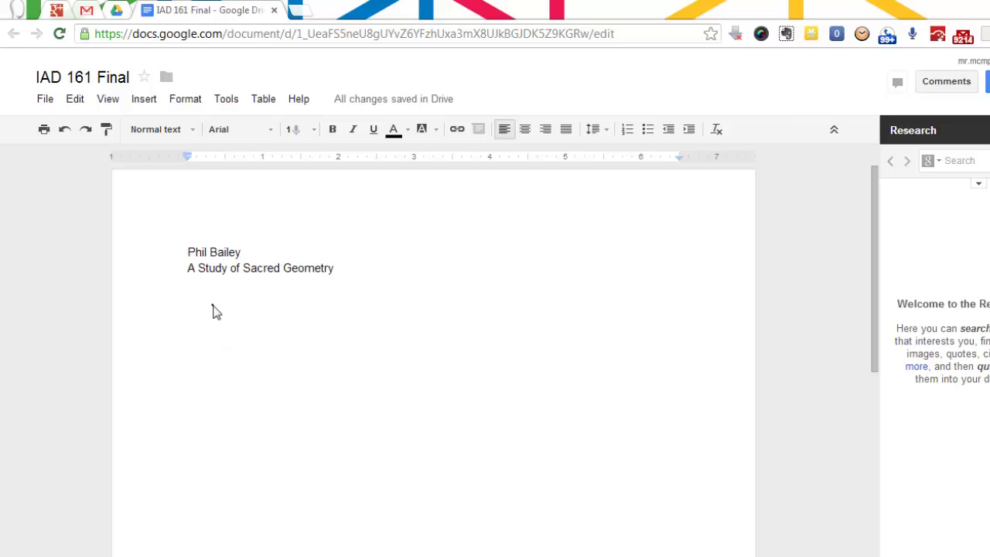
{"action": "left_click", "coordinate": [213, 304]}
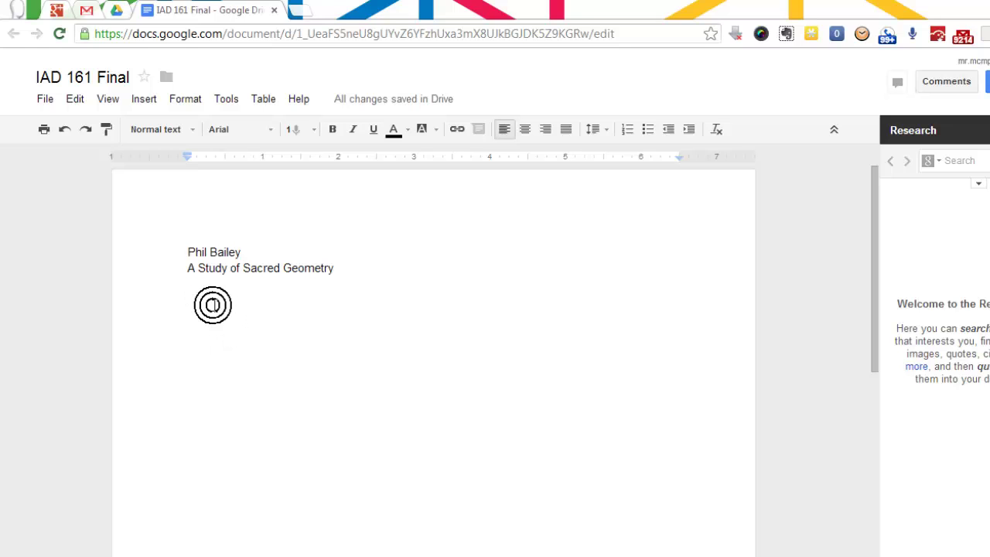
{"action": "type", "text": "My goal was to explore sacred geometry with existing architectural plans of a family property, to determine what sacred relations could I find or create, making it a more sacred monumental place or space, which celebrates life and tradition. Having learned about the plethora sacred ratios, other than the infamous golden spiral, there were many options and directions to go, which made this journey highly meditative and the project more meaningful and potentially more perfect than I've imagined."}
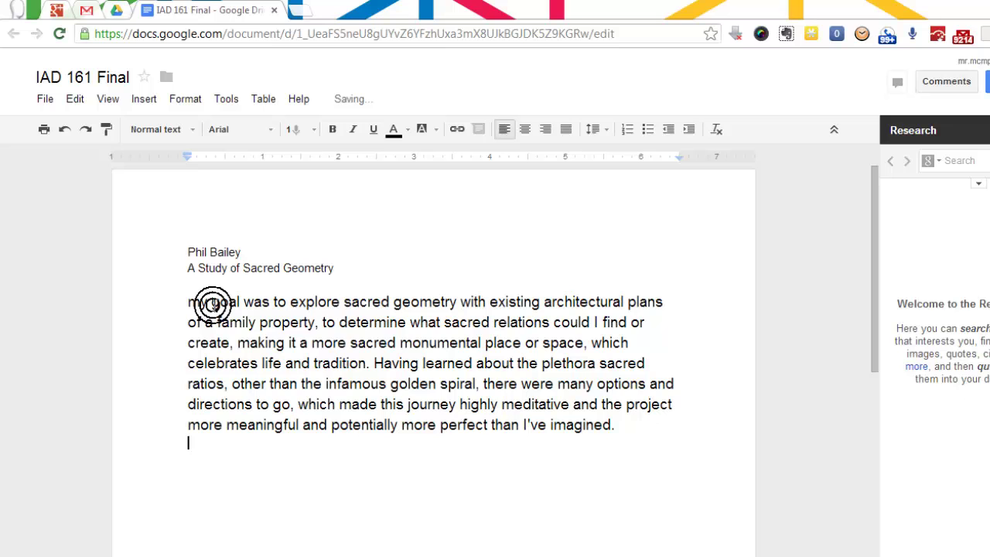
Step: Set the font size of the whole pasted goal paragraph to 12
{"action": "left_click_drag", "start_coordinate": [634, 426], "coordinate": [188, 302]}
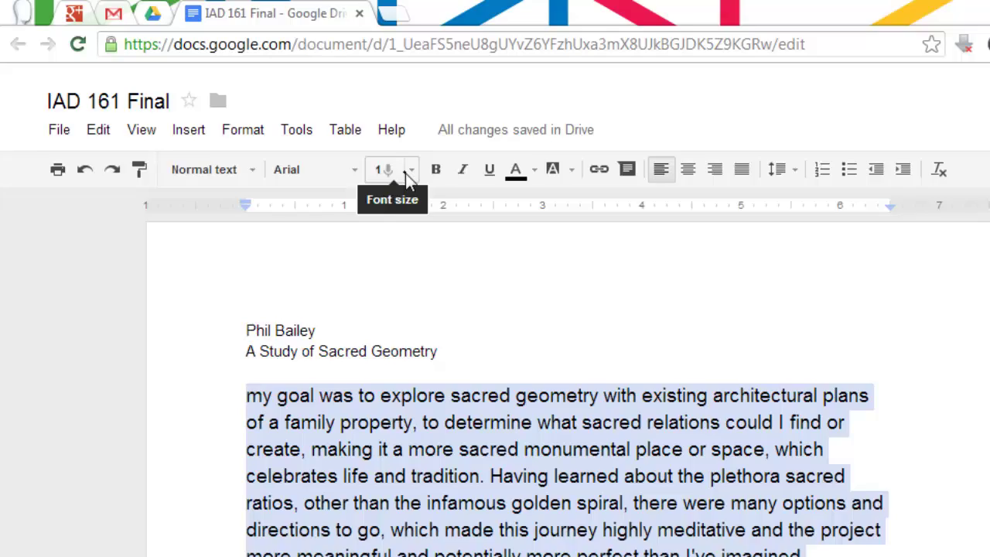
{"action": "left_click", "coordinate": [316, 130]}
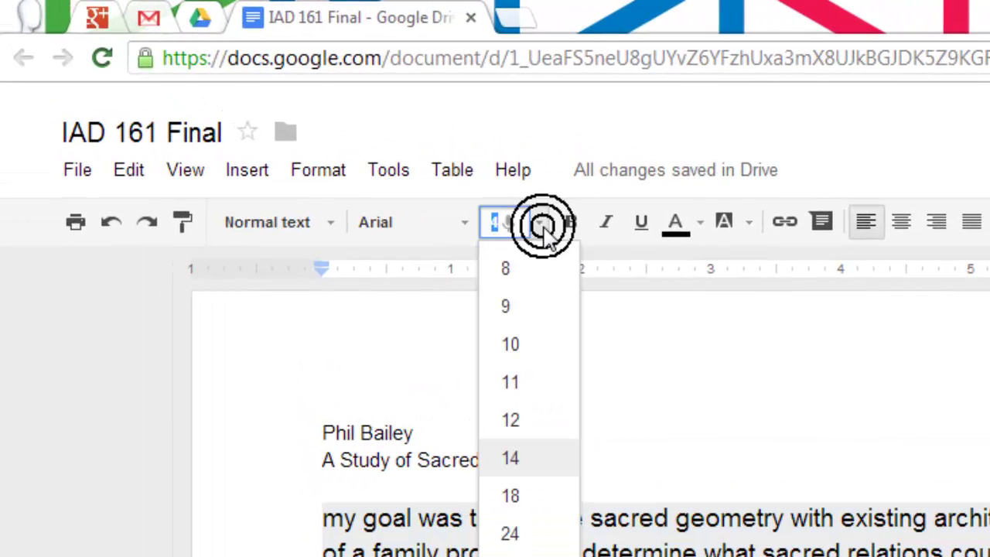
{"action": "left_click", "coordinate": [526, 418]}
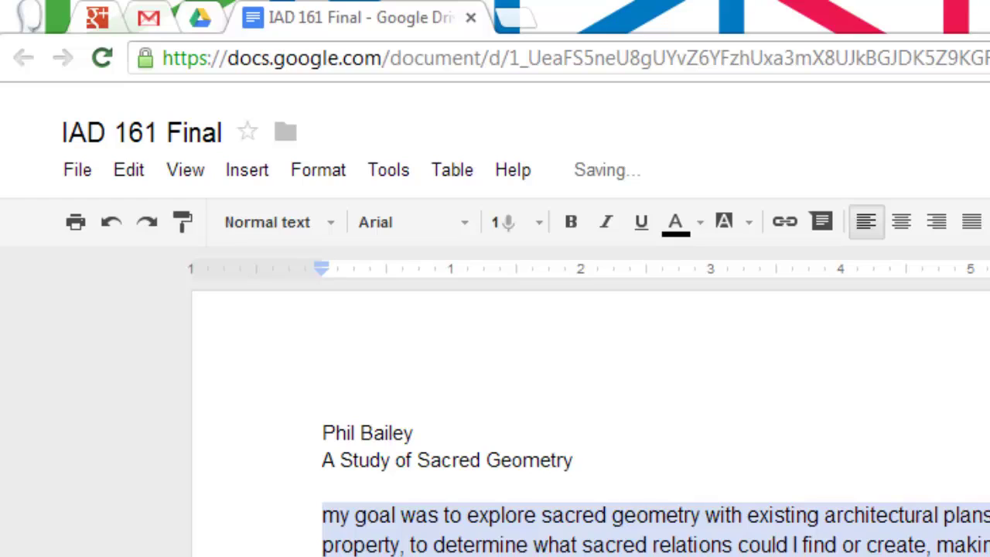
{"action": "key", "text": "Right"}
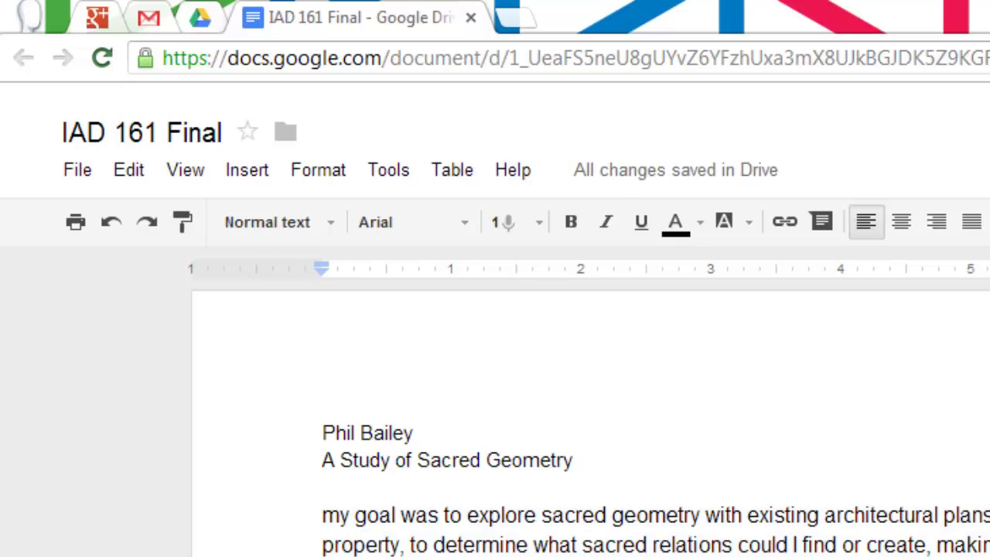
Step: Indent the first line of the goal paragraph and start a new line below the paragraph
{"action": "left_click", "coordinate": [324, 515]}
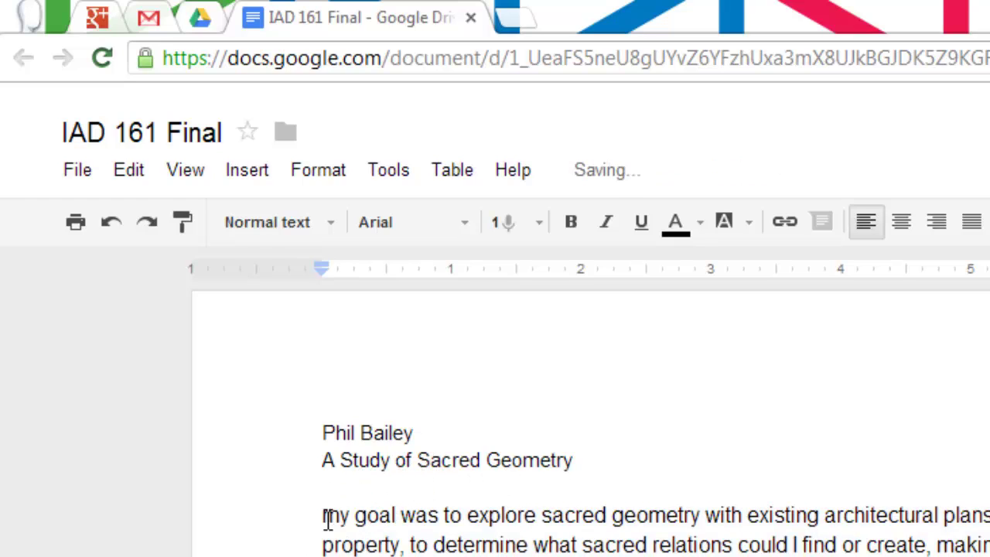
{"action": "double_click", "coordinate": [325, 515]}
{"action": "key", "text": "Tab"}
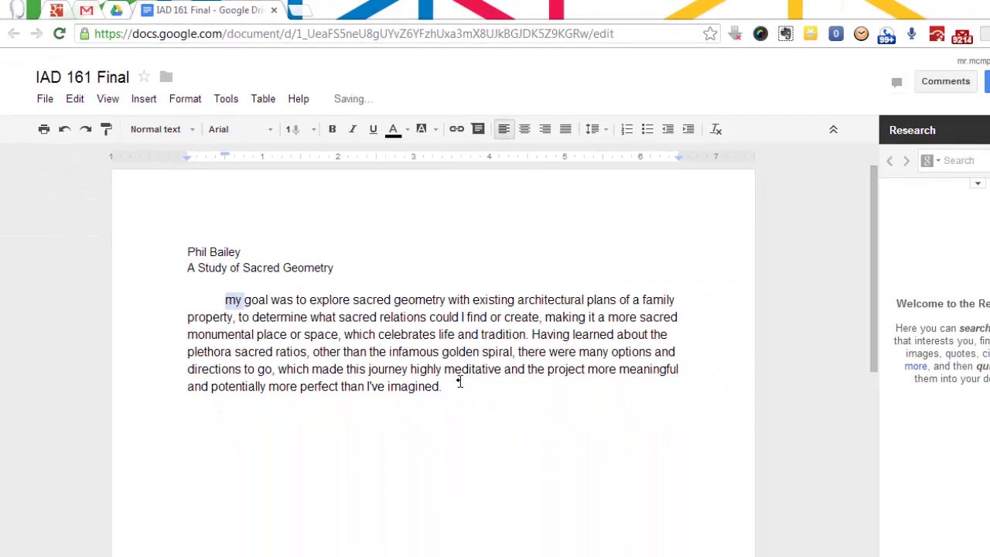
{"action": "left_click", "coordinate": [459, 390]}
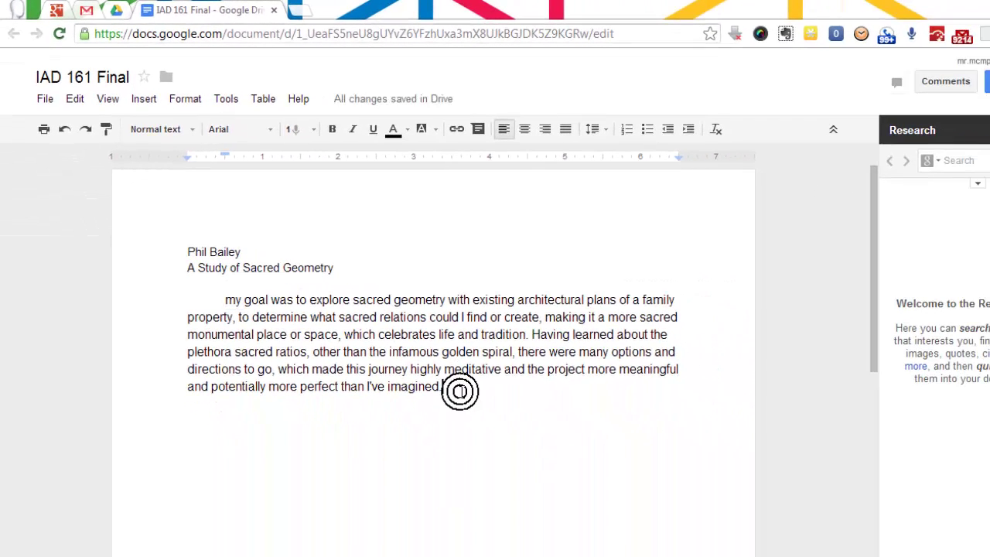
{"action": "key", "text": "Return"}
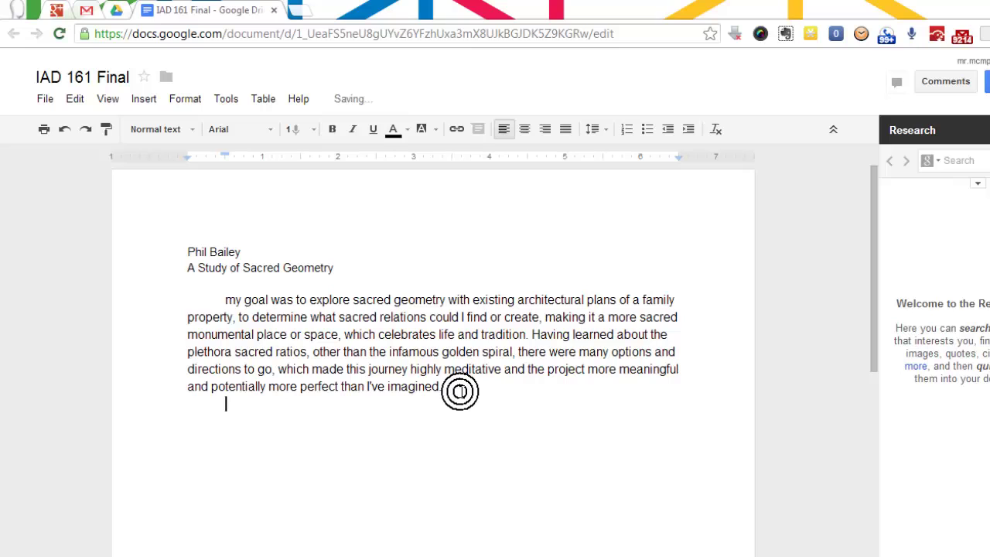
Step: Copy the Concept paragraph beginning "From the beginning of this project" from the Evernote note and paste it below the goal paragraph in Google Docs
{"action": "key", "text": "alt+Tab"}
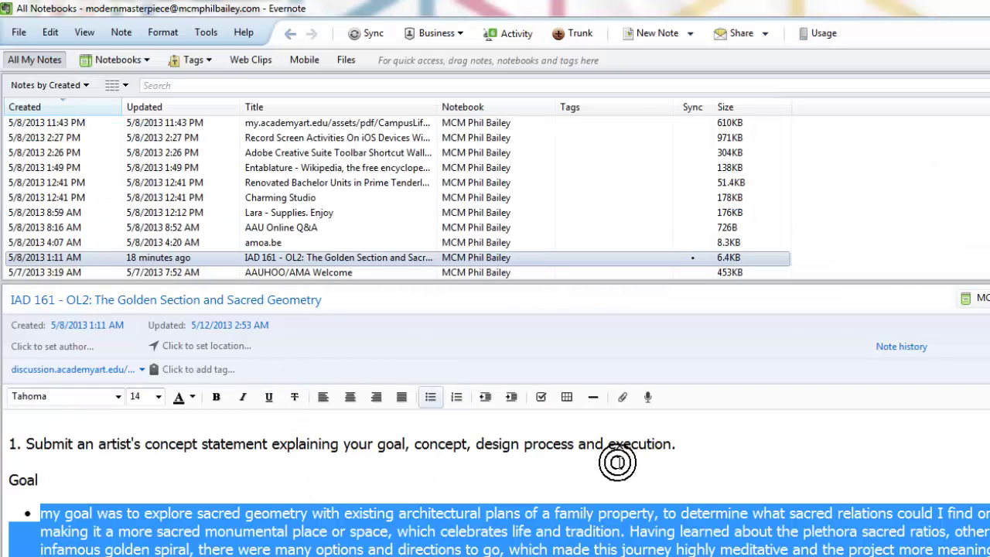
{"action": "scroll", "coordinate": [980, 480], "scroll_direction": "down", "scroll_amount": 3}
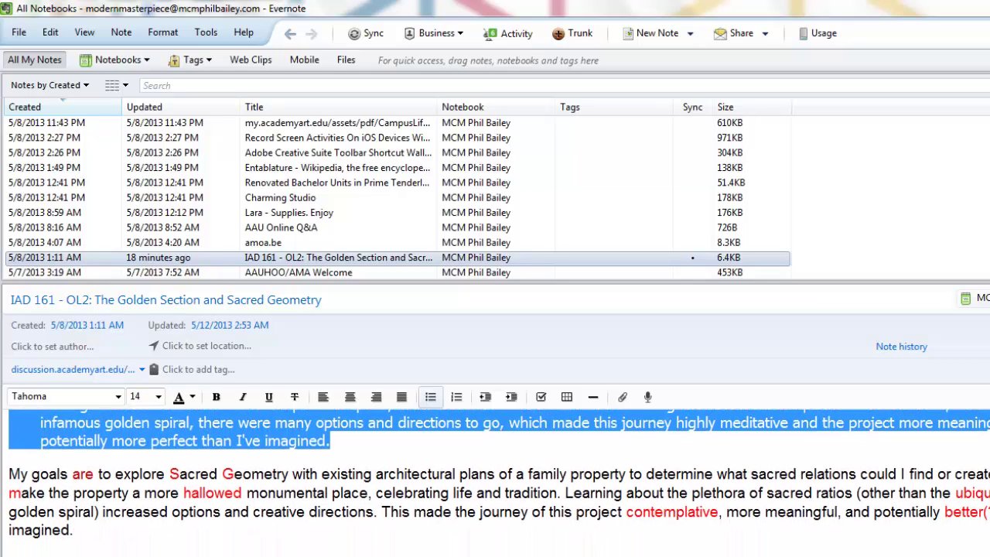
{"action": "scroll", "coordinate": [981, 480], "scroll_direction": "down", "scroll_amount": 5}
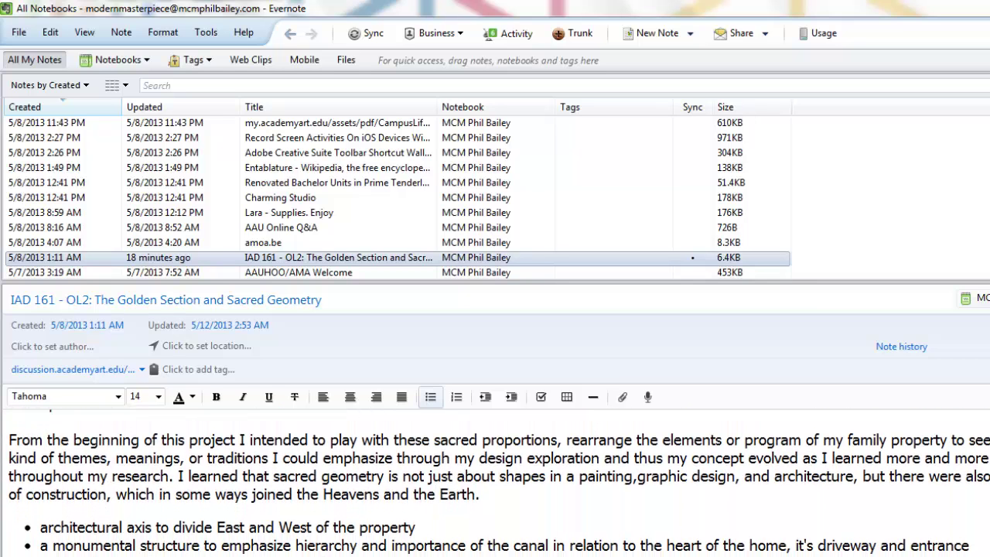
{"action": "scroll", "coordinate": [975, 457], "scroll_direction": "up", "scroll_amount": 1}
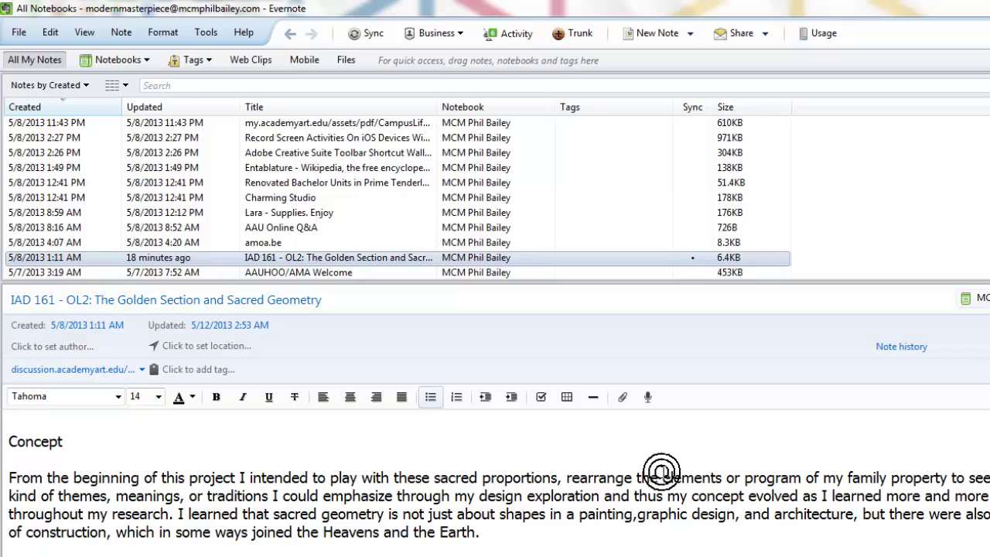
{"action": "left_click_drag", "start_coordinate": [487, 532], "coordinate": [6, 476]}
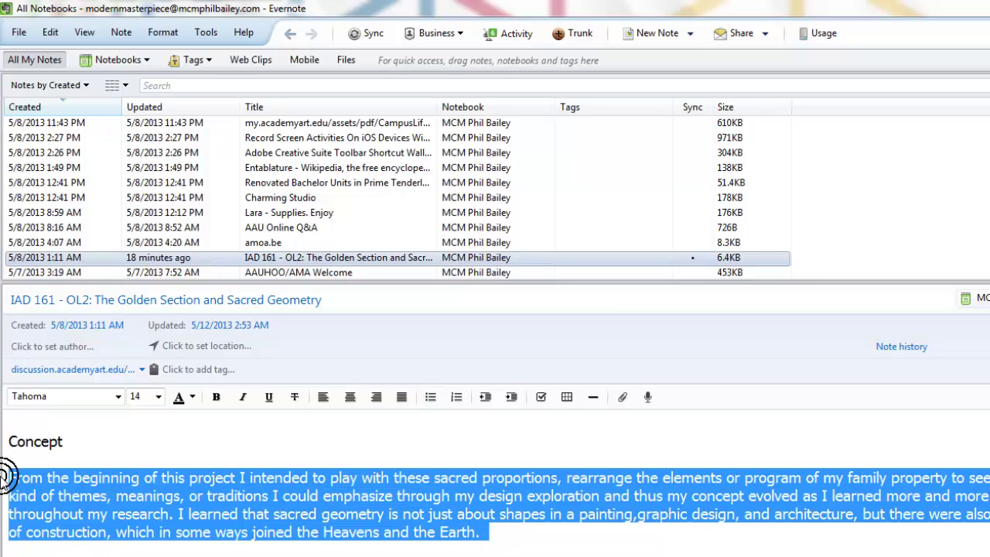
{"action": "key", "text": "alt+Tab"}
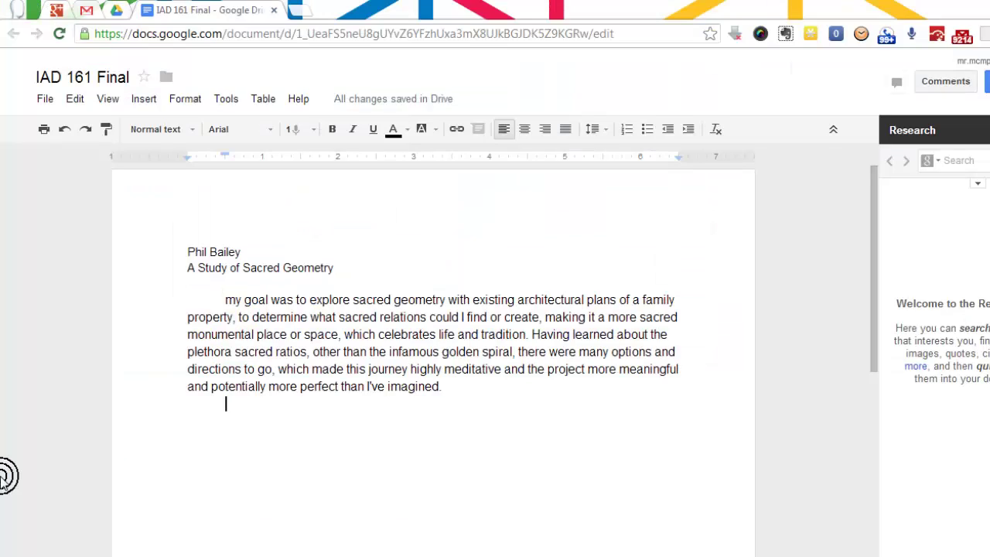
{"action": "type", "text": "From the beginning of this project I intended to play with these sacred proportions, rearrange the elements or program of my family property to see what kind of themes, meanings, or traditions I could emphasize through my design exploration and thus my concept evolved as I learned more and more throughout my research. I learned that sacred geometry is not just about shapes in a painting,graphic design, and architecture, but there were also methods of construction, which in some ways joined the Heavens and the Earth."}
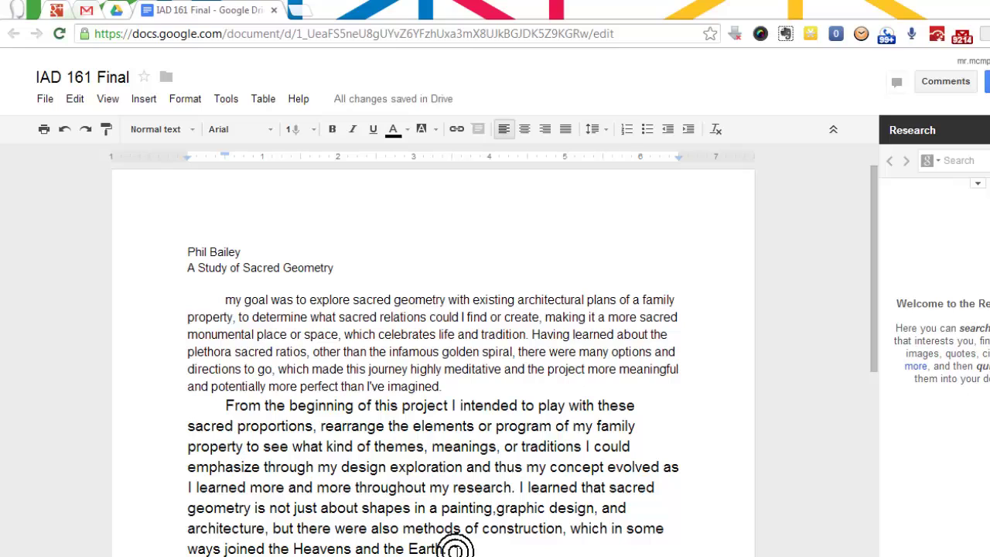
Step: Set the font size of the whole pasted concept paragraph to 12 and start a new line after it
{"action": "left_click_drag", "start_coordinate": [454, 551], "coordinate": [227, 407]}
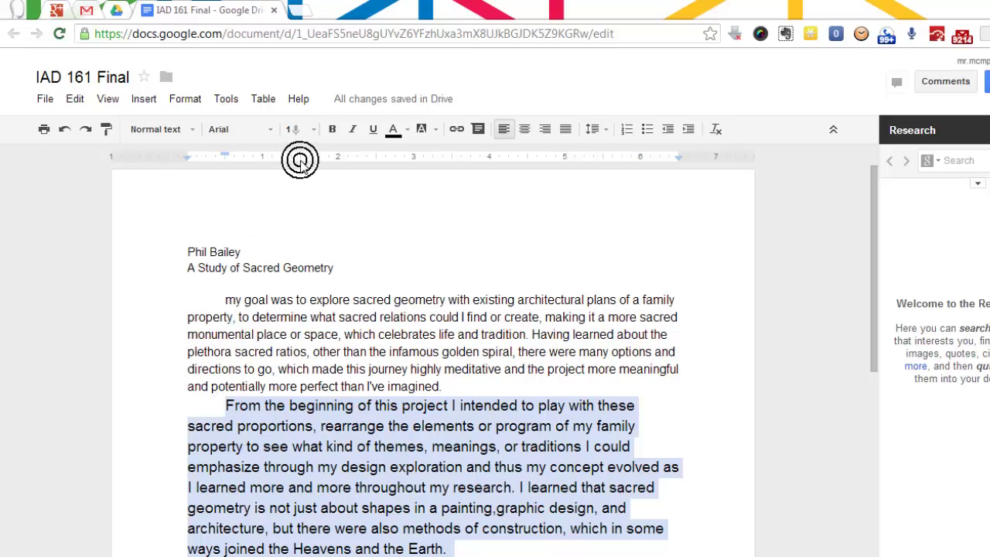
{"action": "left_click", "coordinate": [313, 132]}
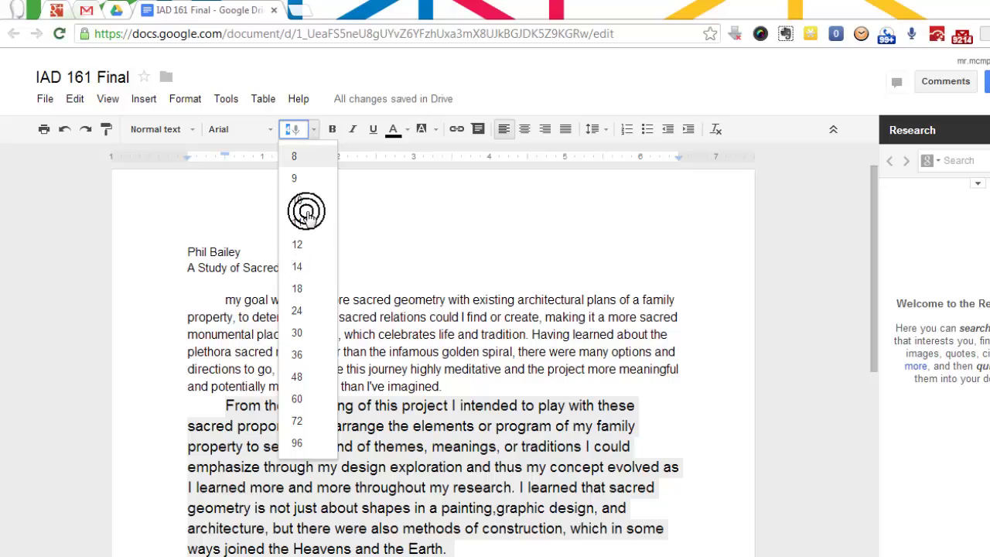
{"action": "left_click", "coordinate": [309, 242]}
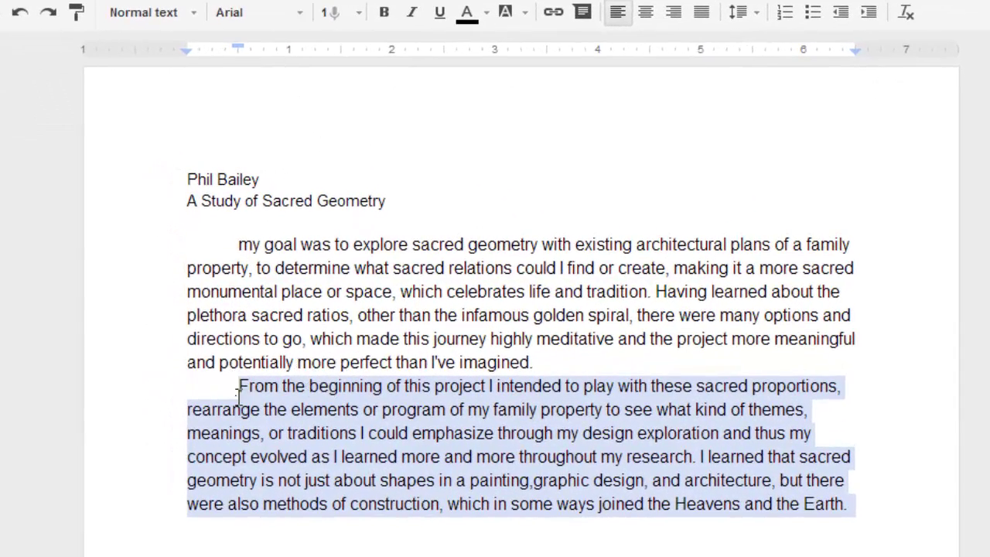
{"action": "left_click", "coordinate": [236, 394]}
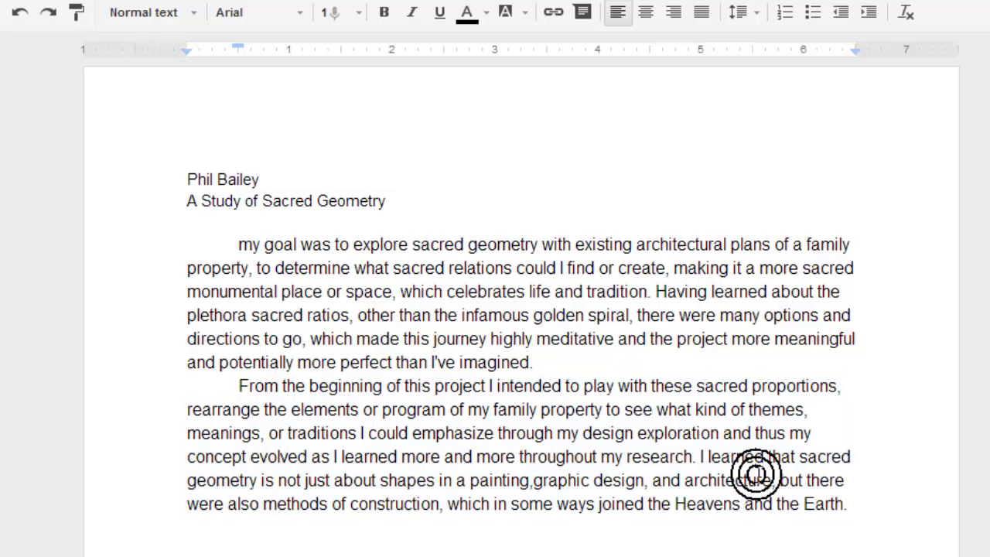
{"action": "left_click", "coordinate": [891, 516]}
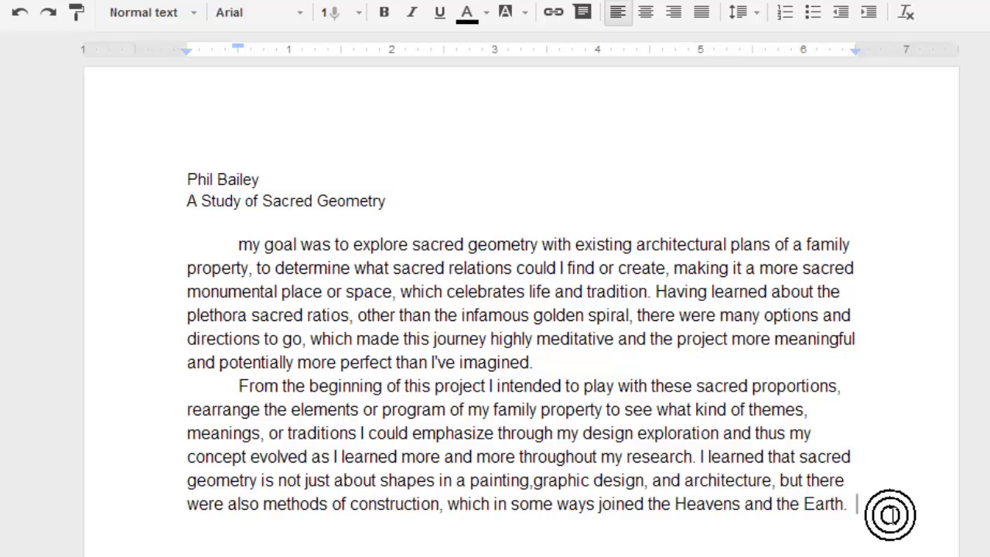
{"action": "key", "text": "Return"}
Step: Make the author's name at the start of the document bold
{"action": "left_click", "coordinate": [261, 180]}
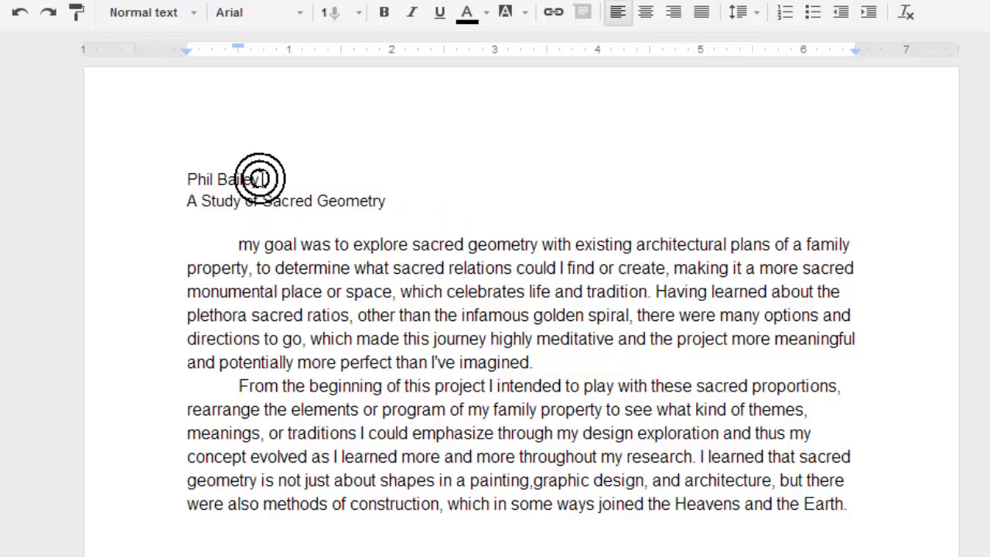
{"action": "left_click", "coordinate": [117, 150], "text": "shift"}
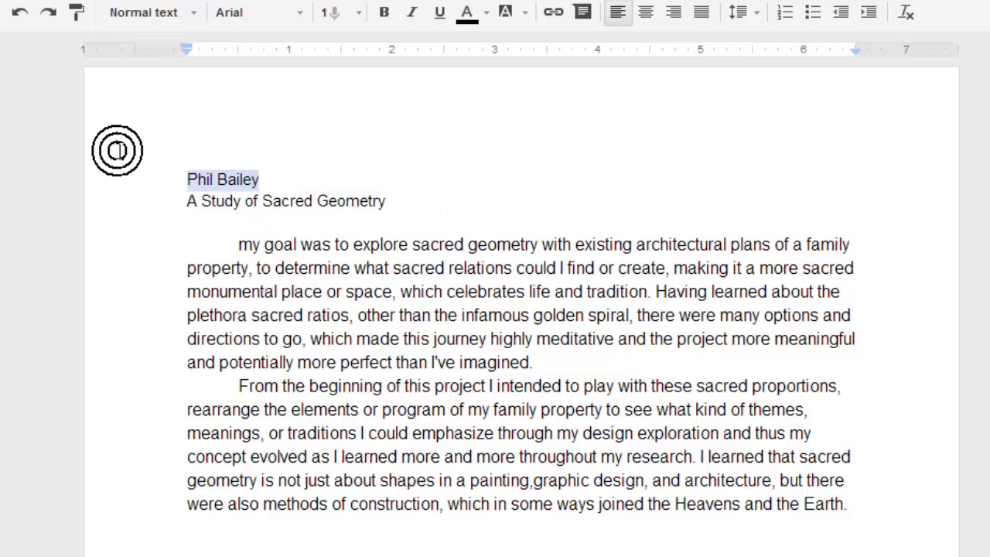
{"action": "key", "text": "ctrl+b"}
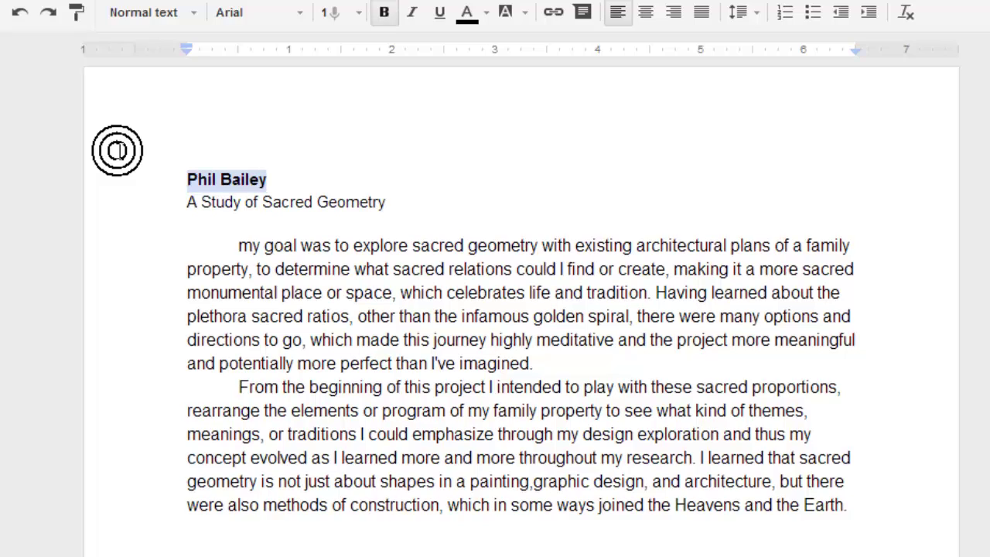
{"action": "left_click", "coordinate": [300, 179]}
{"action": "left_click", "coordinate": [450, 202]}
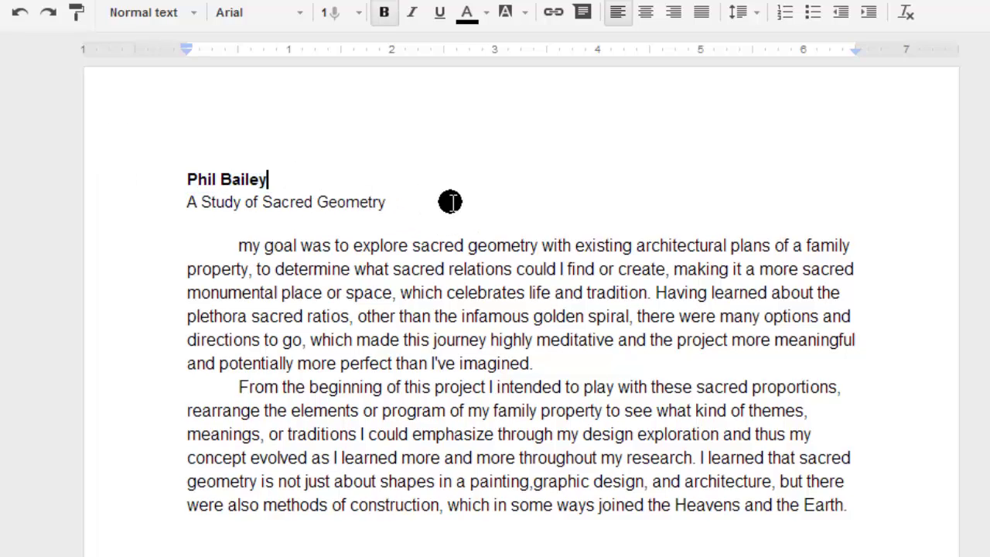